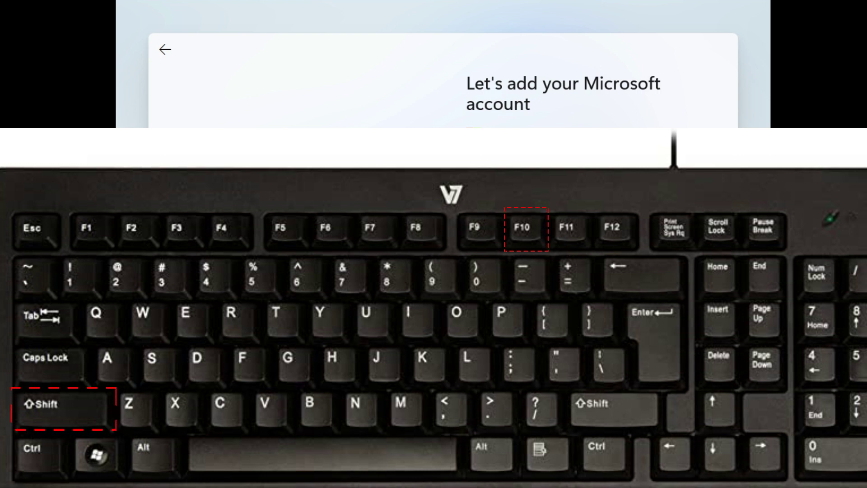
Step: Open an administrator Command Prompt over the 'Let's add your Microsoft account' screen with Shift+F10
key("shift+F10")
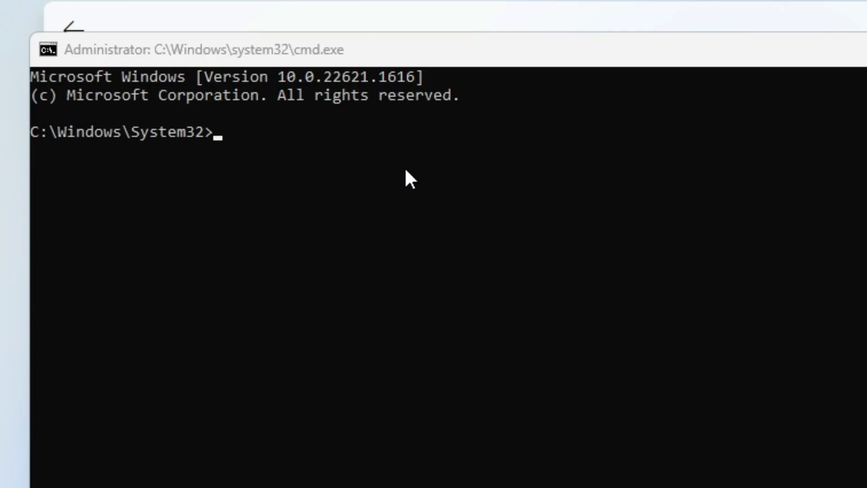
type("netsh in")
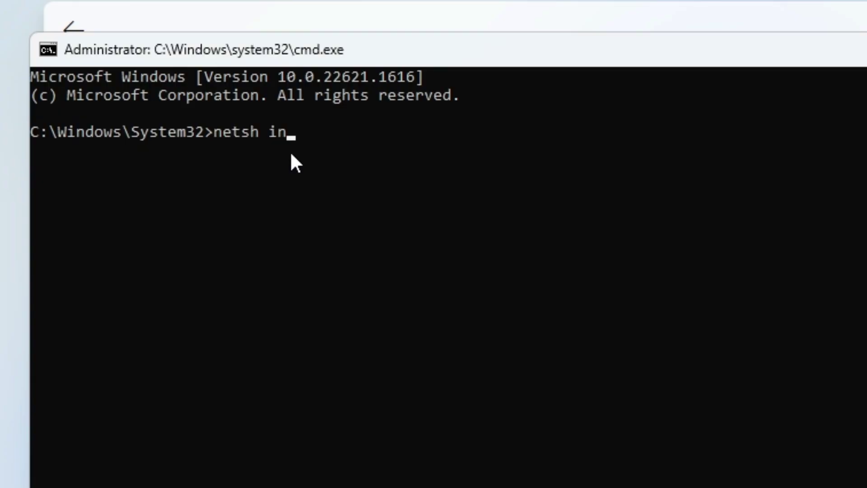
type("terface s")
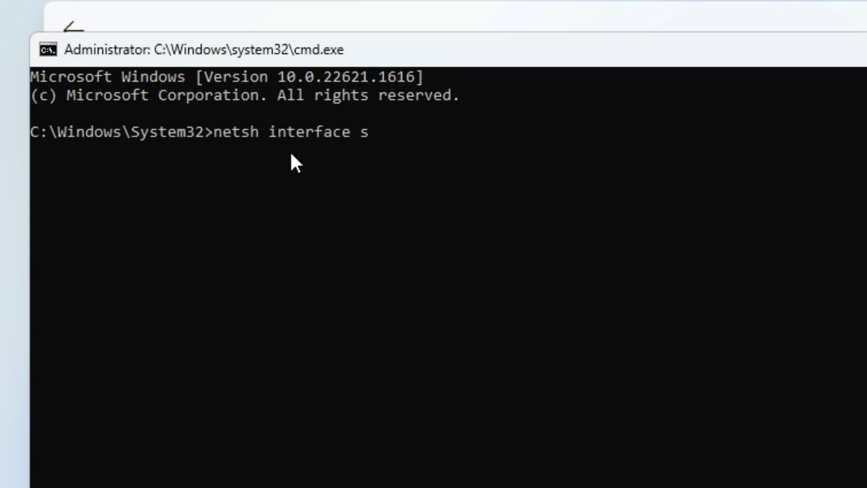
type("hwo")
Step: Run 'netsh interface show interface' to list adapters, revealing Ethernet0 enabled and connected
key("BackSpace")
key("BackSpace")
type("ow ")
type("interface")
key("Return")
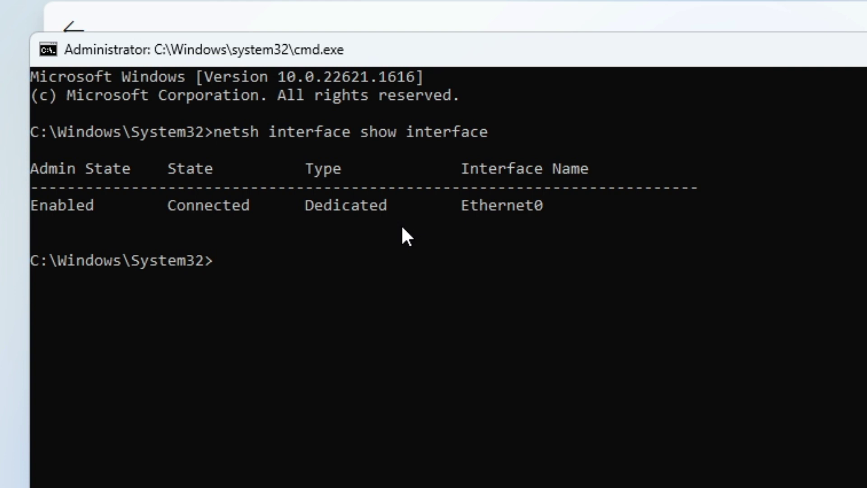
type("netsh ")
type("interf")
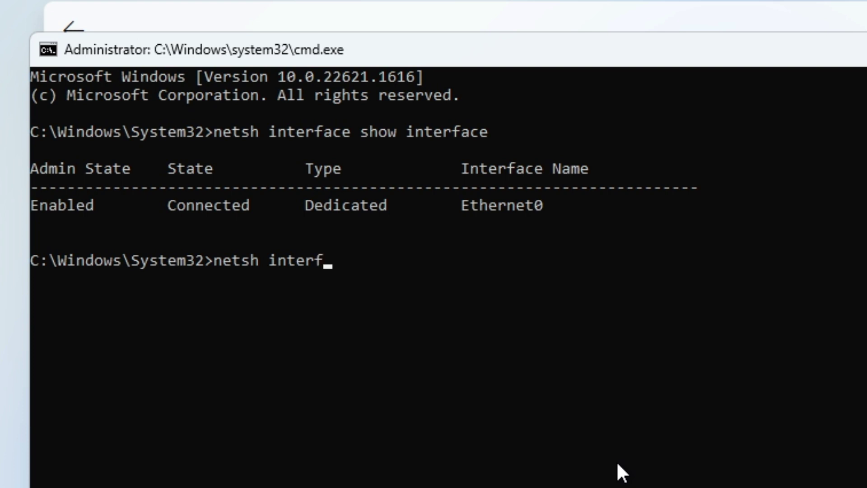
type("ace se")
type("t")
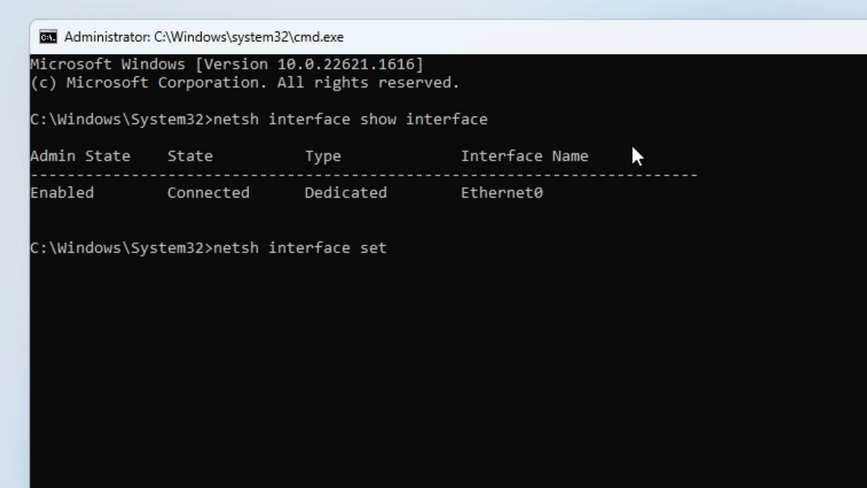
type(" inter")
type("face")
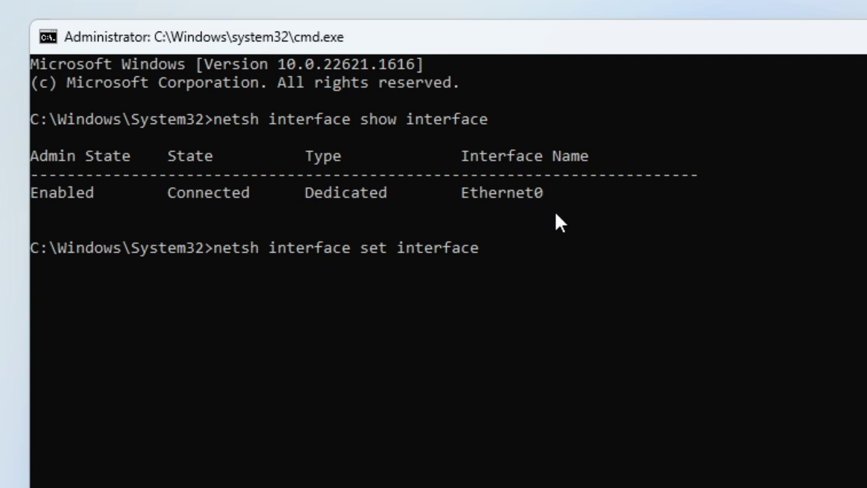
type("\"")
type("Ethernet")
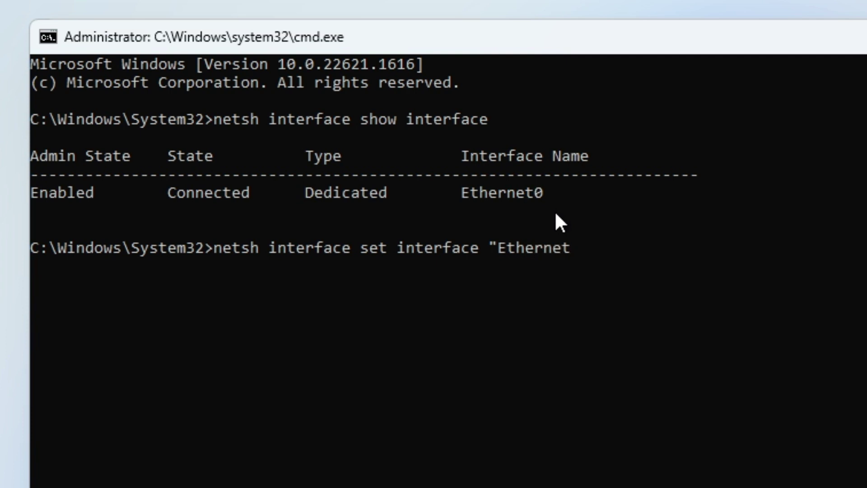
type("0\"")
type(" dis")
type("abled")
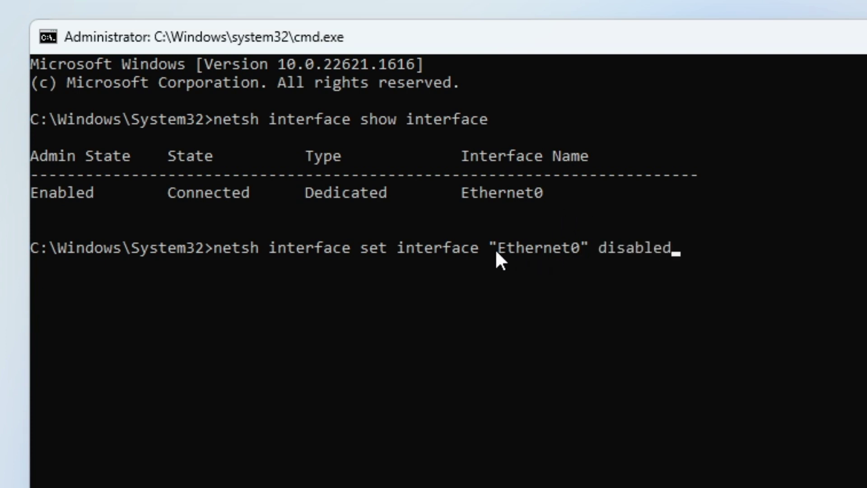
Step: Run 'netsh interface set interface "Ethernet0" disabled' to turn off the Ethernet0 adapter
left_click_drag(496, 248, 573, 246)
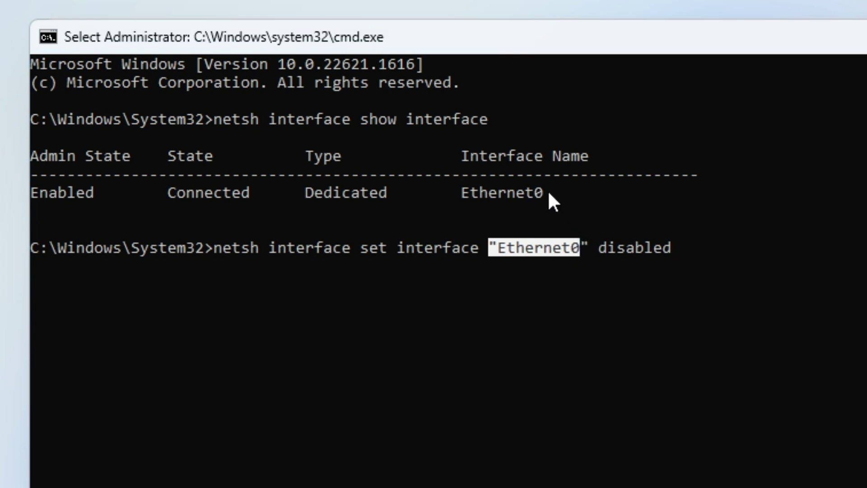
left_click(694, 248)
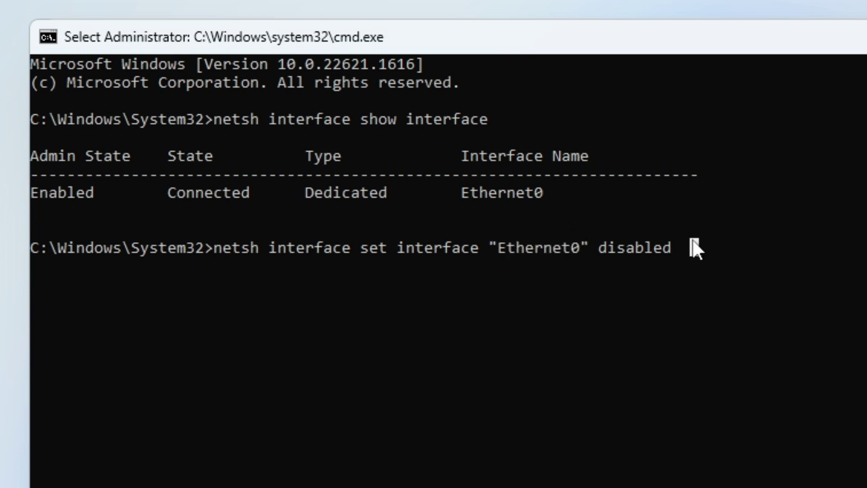
key("Return")
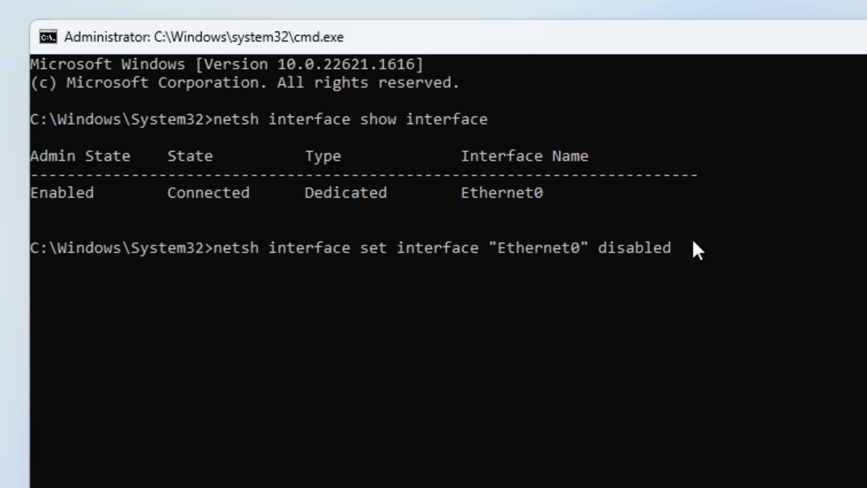
key("Return")
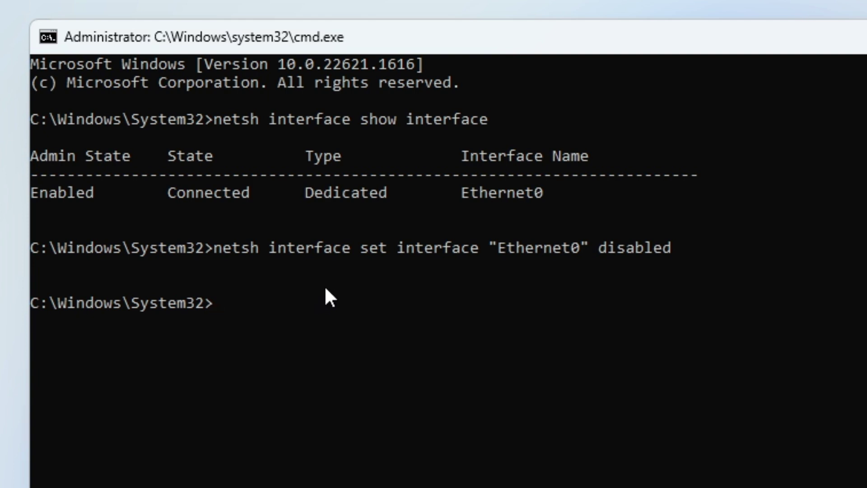
type("oob")
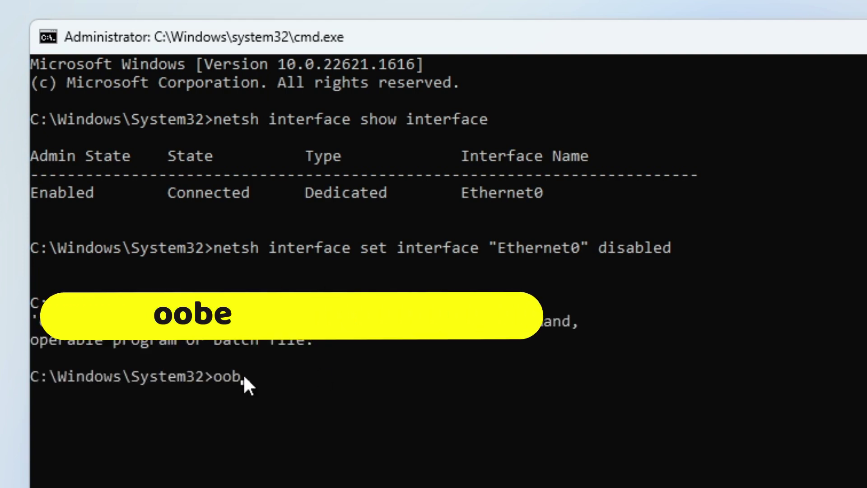
type("e\\")
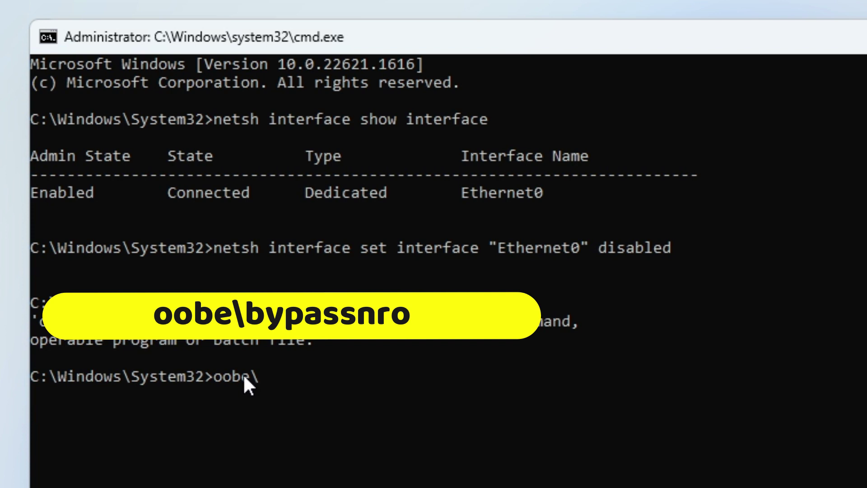
type("bypass")
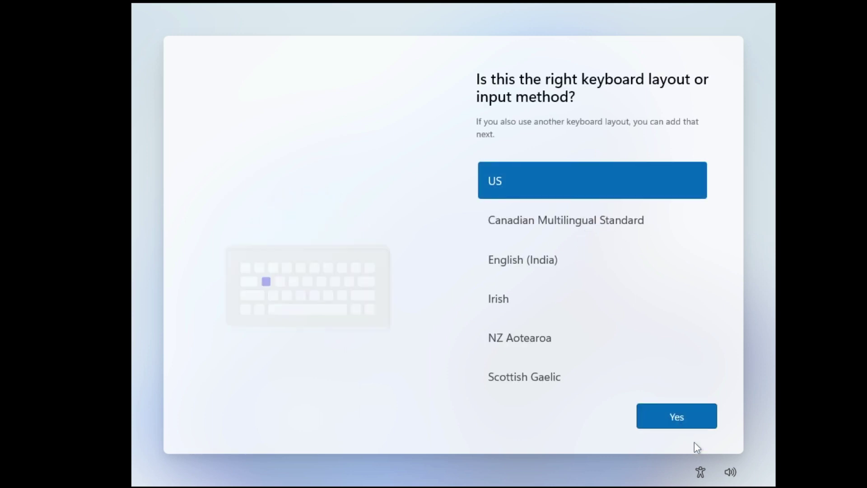
Step: Keep the US keyboard layout and skip adding a second layout
left_click(684, 422)
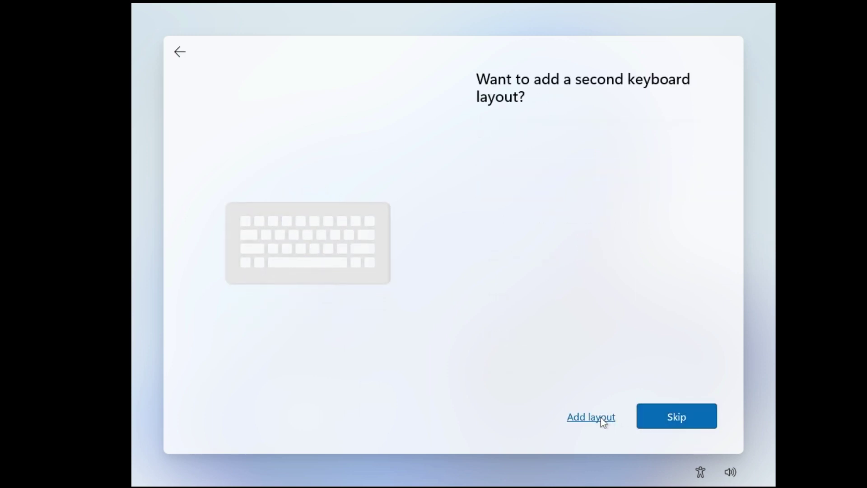
left_click(689, 414)
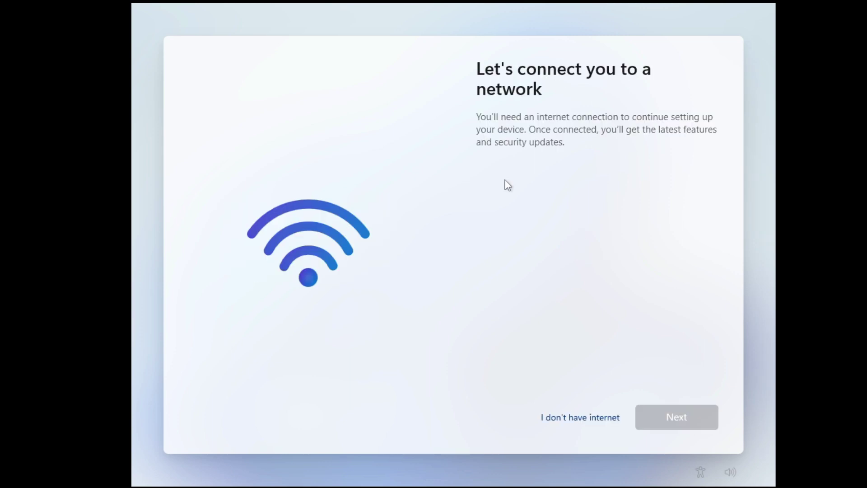
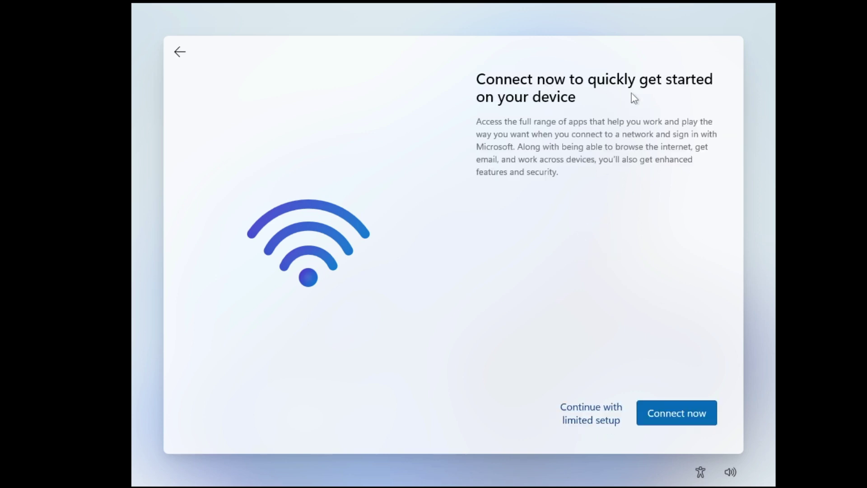
Step: Skip the network connection by choosing 'Continue with limited setup'
left_click(604, 413)
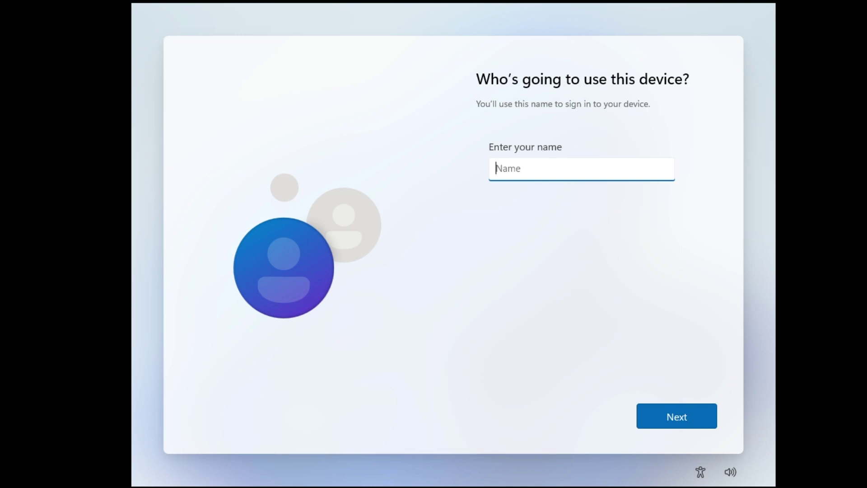
type("Geek")
Step: Create the local account with a user name and a confirmed password
left_click(657, 410)
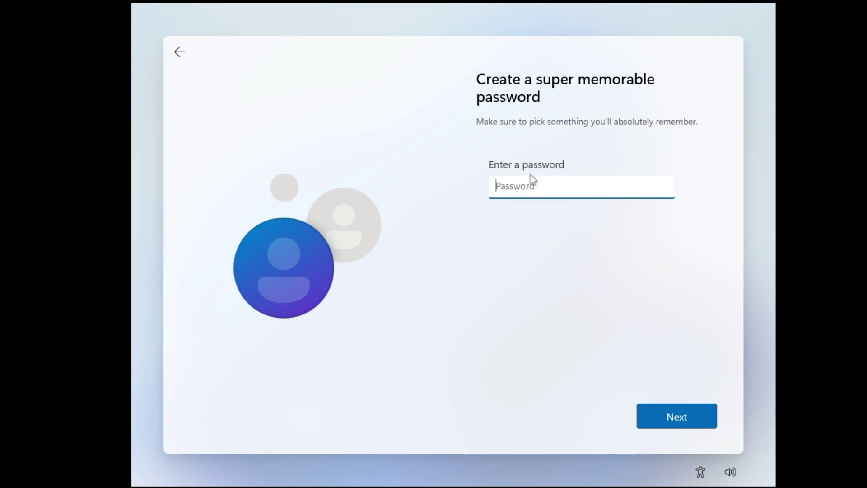
left_click(666, 409)
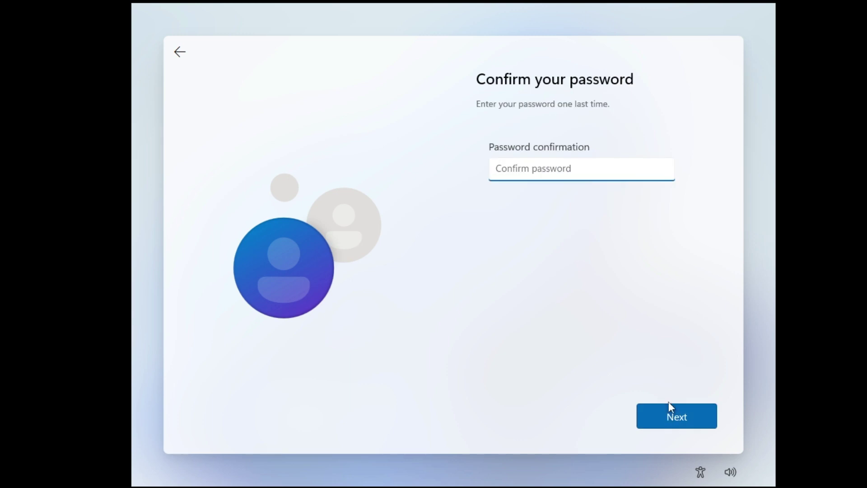
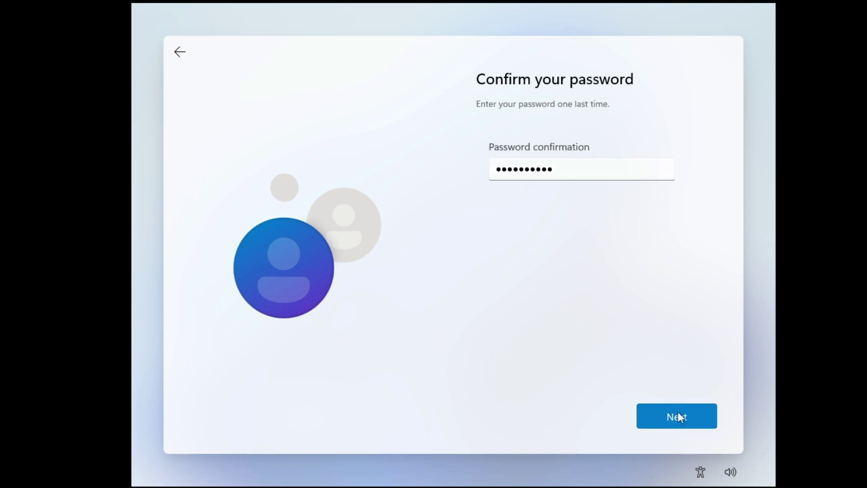
left_click(678, 411)
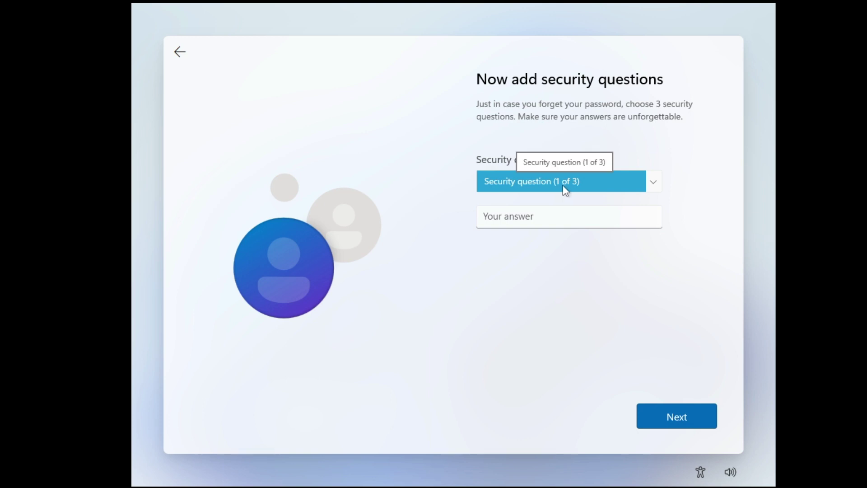
Step: Choose and answer the three security questions for the local account
left_click(577, 182)
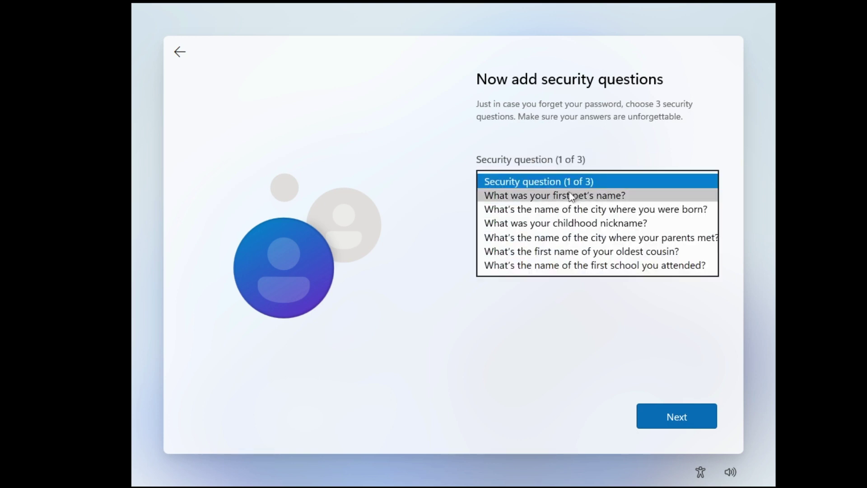
left_click(570, 195)
type("a")
left_click(677, 417)
left_click(576, 181)
left_click(595, 196)
type("a")
left_click(676, 416)
scroll(597, 271, "down", 5)
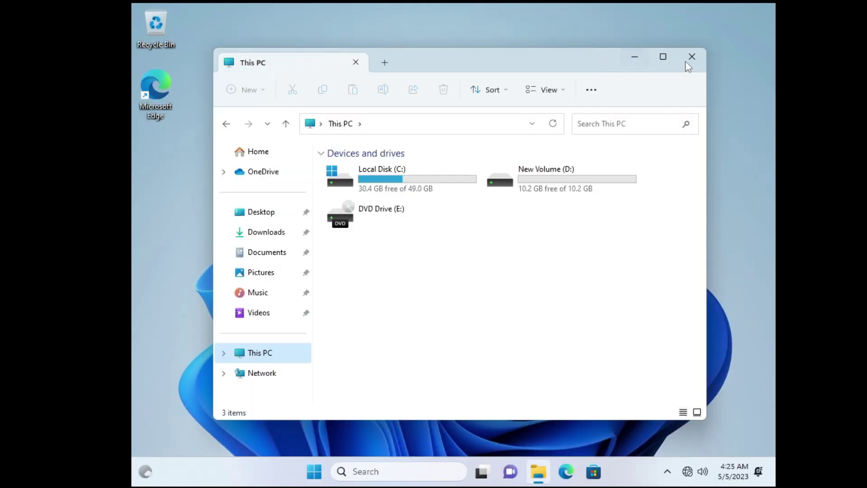
Step: Close the open window and launch Network Connections with ncpa.cpl from taskbar search
left_click(691, 57)
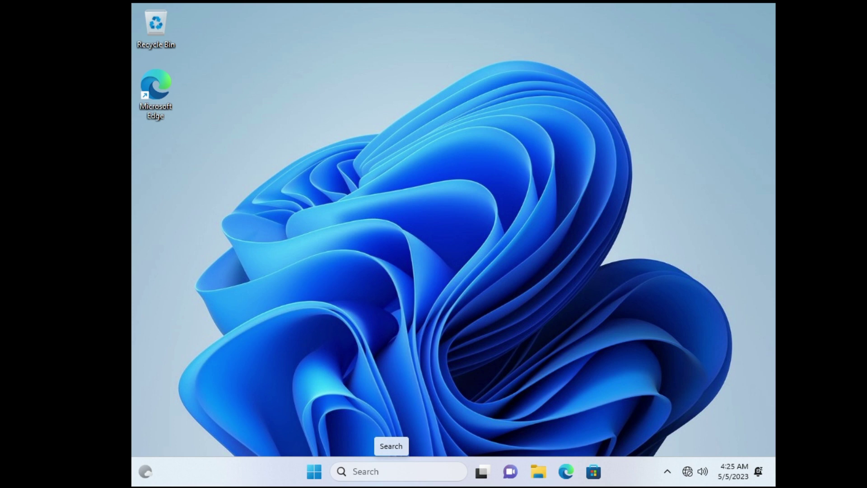
left_click(392, 472)
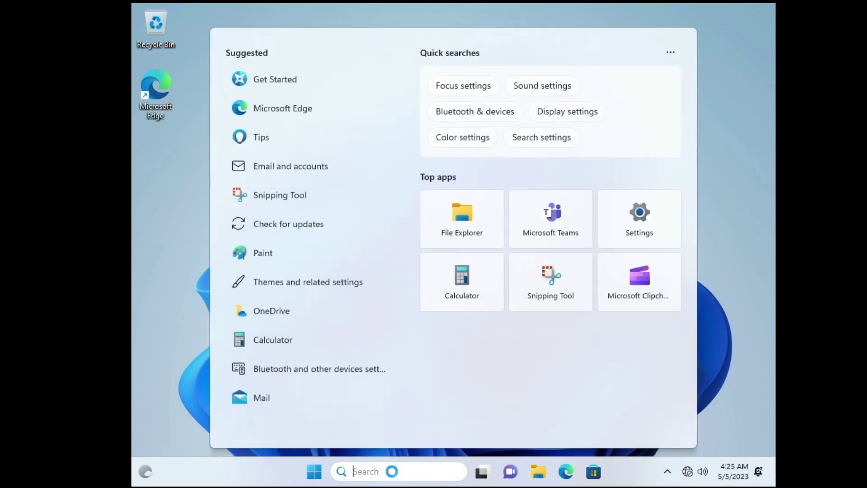
type("ncpa")
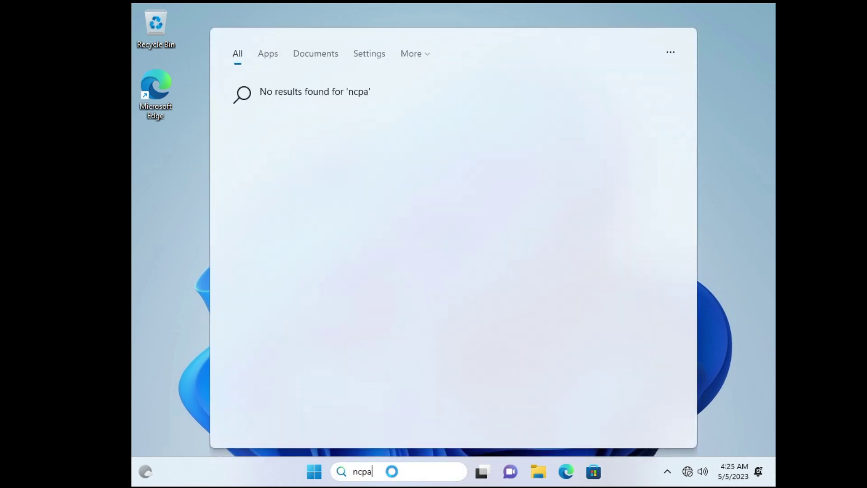
type(".cpl")
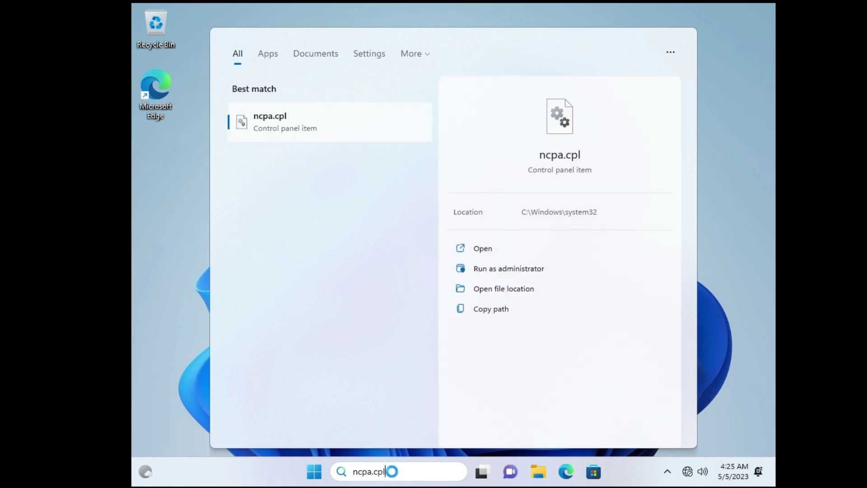
key("Return")
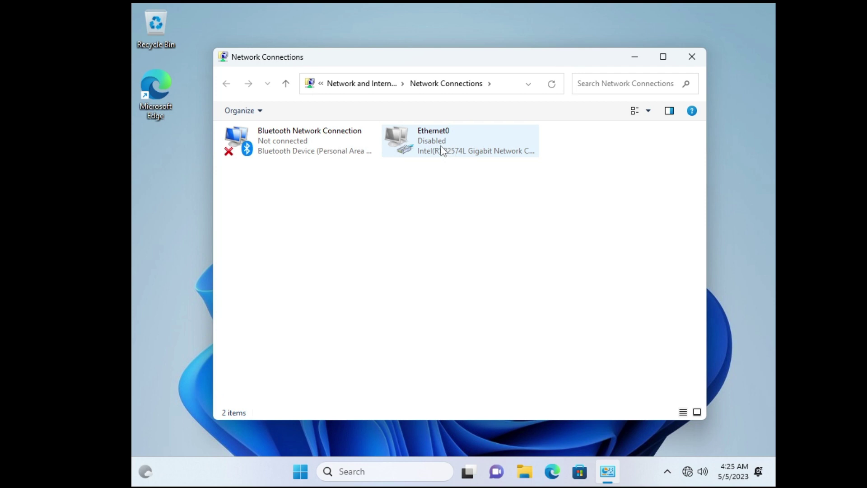
Step: Enable the disabled Ethernet0 adapter from its context menu
left_click(440, 143)
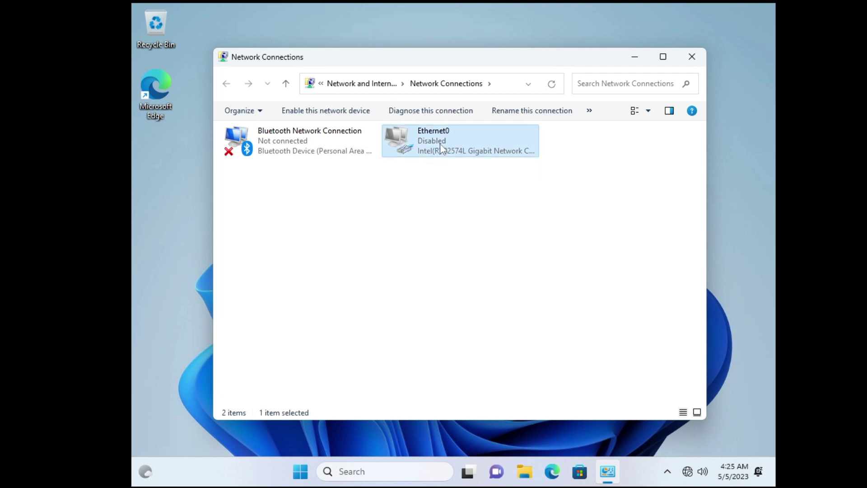
right_click(440, 143)
left_click(473, 155)
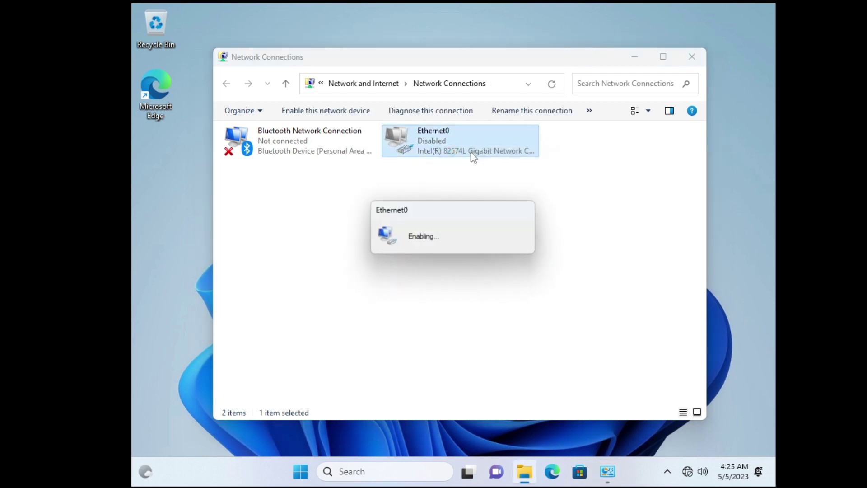